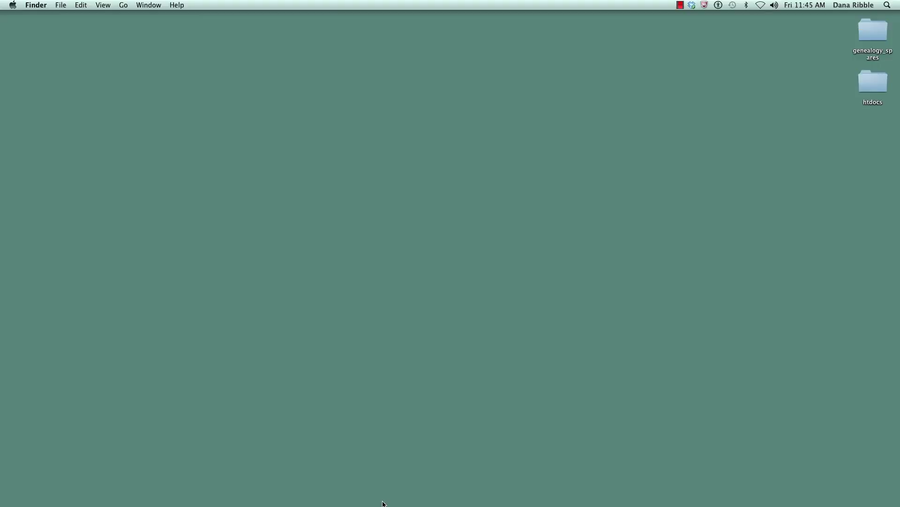
{"action": "mouse_move", "coordinate": [154, 500]}
{"action": "left_click", "coordinate": [389, 487]}
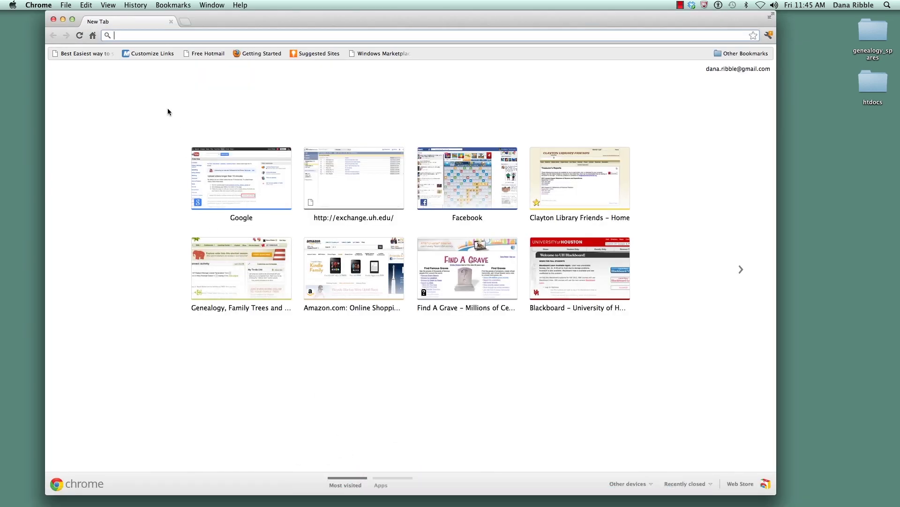
{"action": "type", "text": "www."}
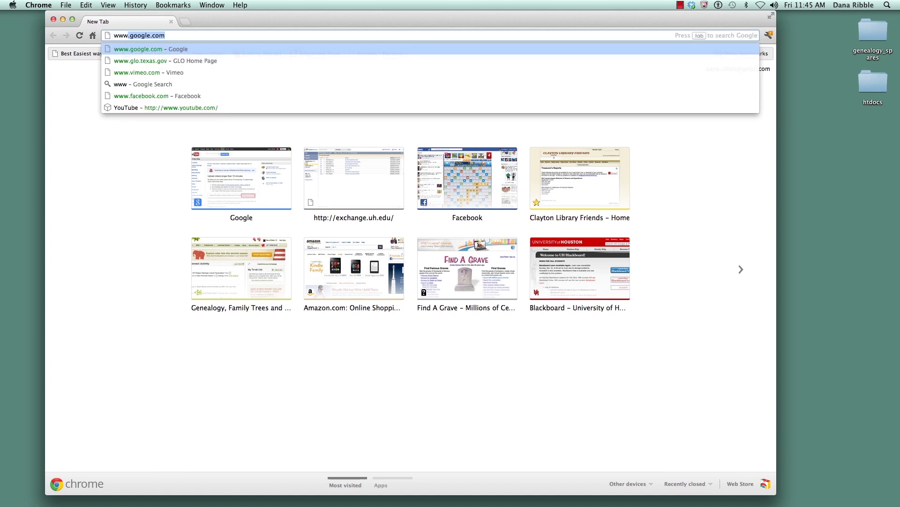
{"action": "type", "text": "glo.texas.gov"}
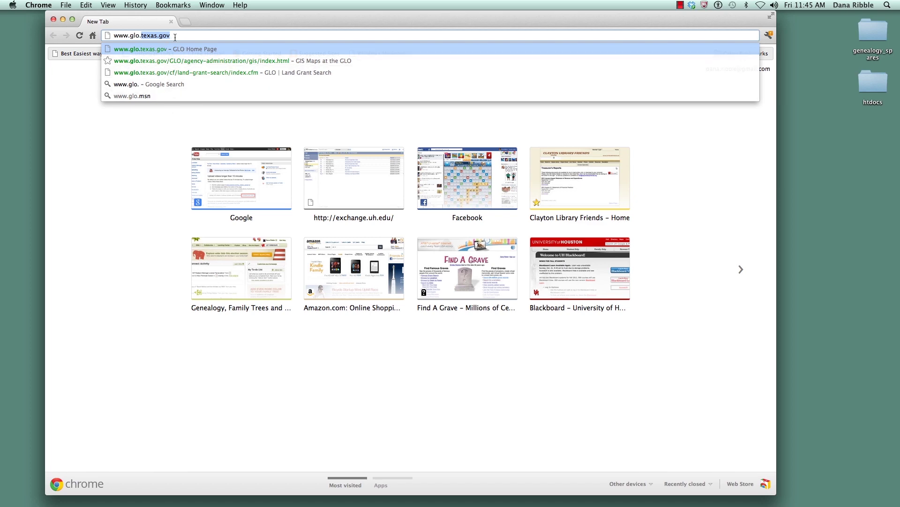
{"action": "key", "text": "Return"}
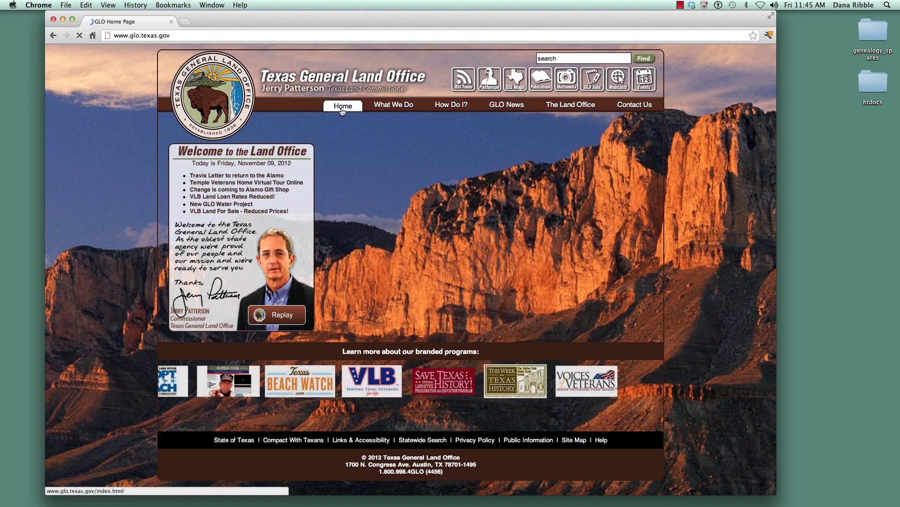
Step: Go to Research at the Archives within History and Archives and open its Land Grants search page
{"action": "mouse_move", "coordinate": [383, 108]}
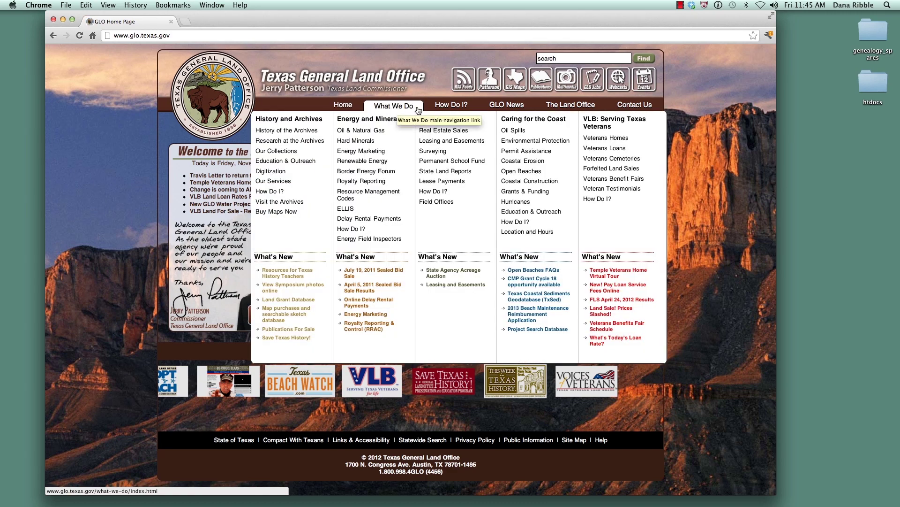
{"action": "mouse_move", "coordinate": [440, 109]}
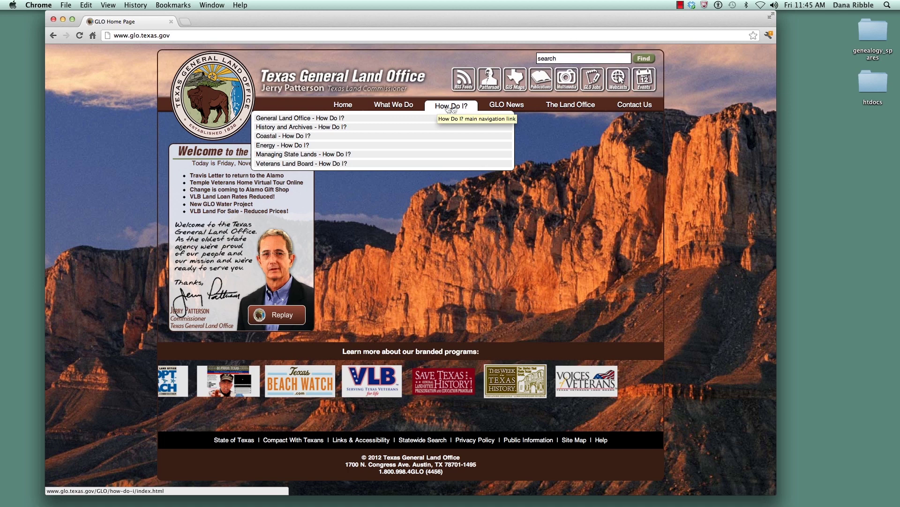
{"action": "mouse_move", "coordinate": [497, 110]}
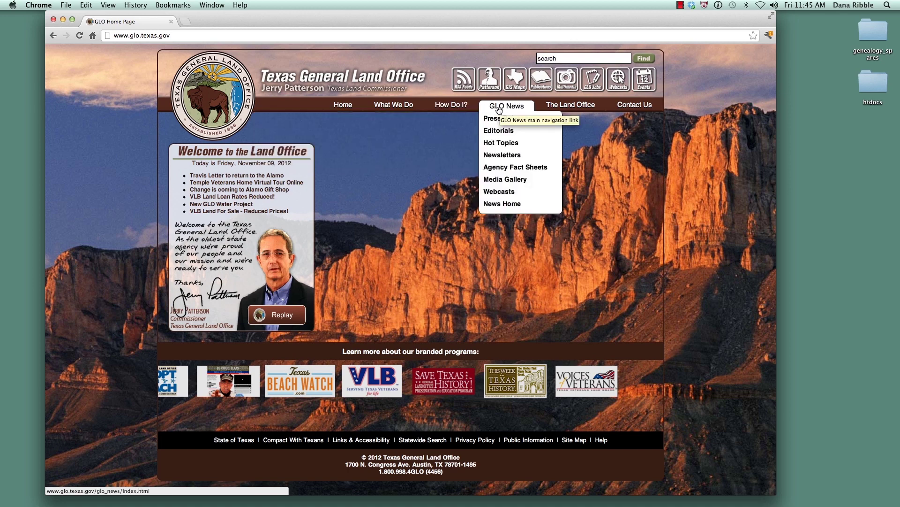
{"action": "mouse_move", "coordinate": [540, 111]}
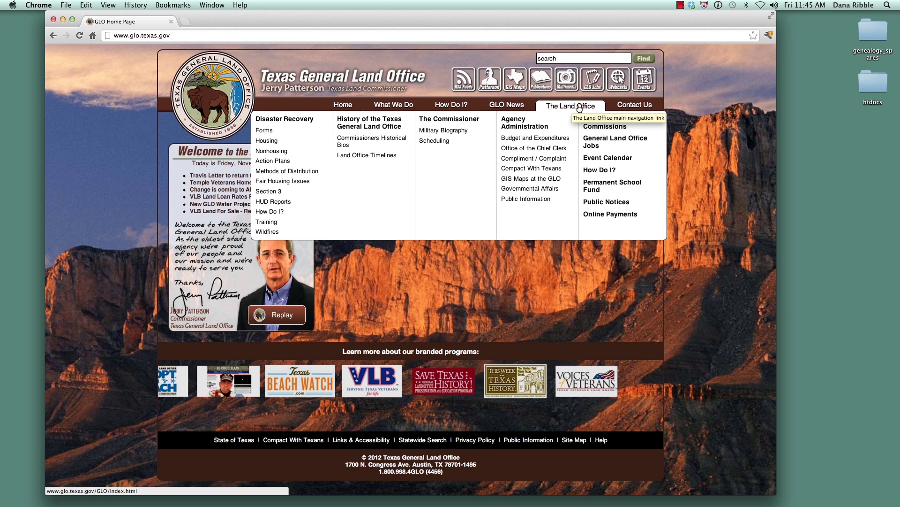
{"action": "mouse_move", "coordinate": [624, 109]}
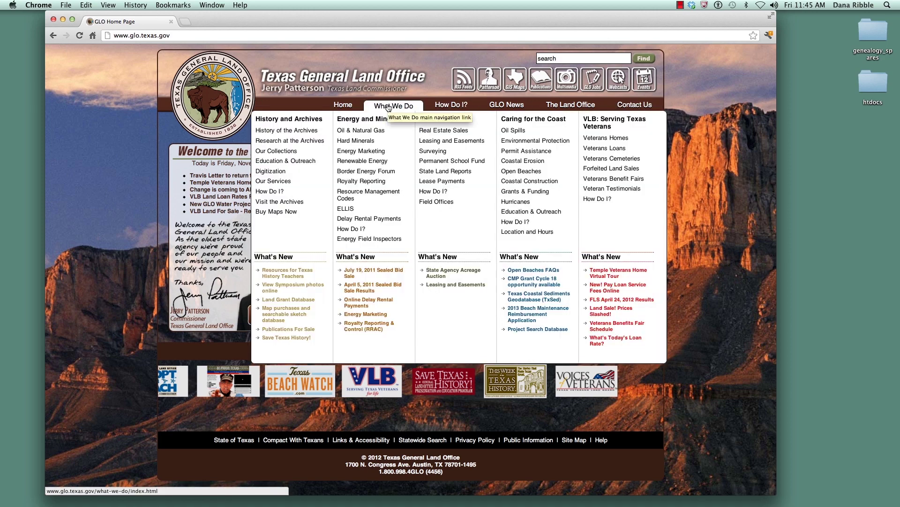
{"action": "left_click", "coordinate": [303, 141]}
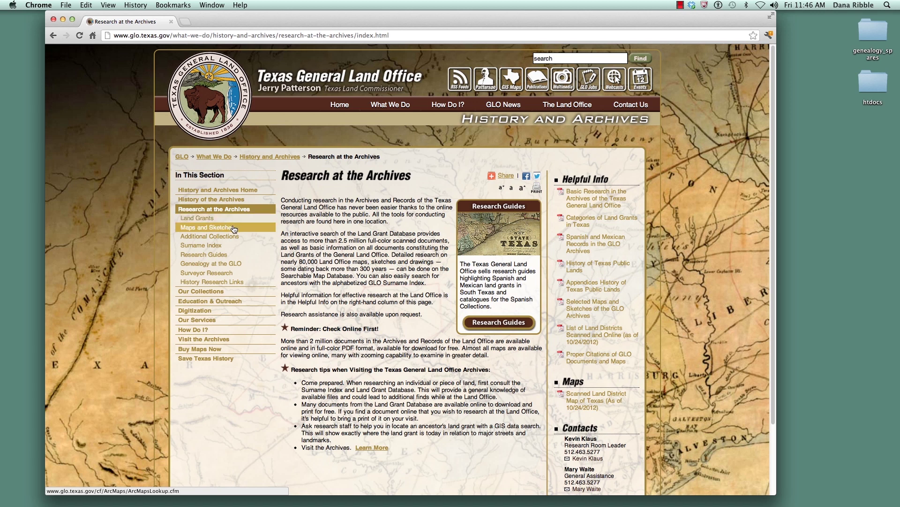
{"action": "left_click", "coordinate": [208, 220]}
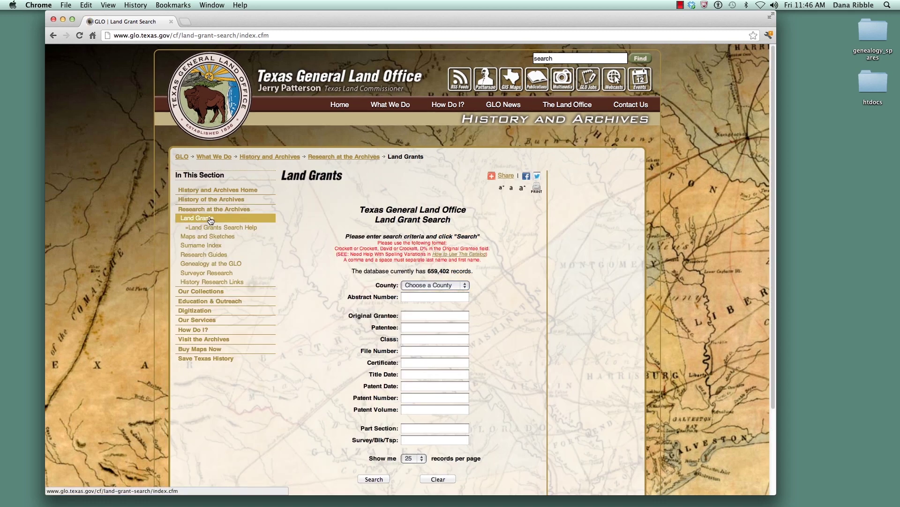
Step: Search the land grants in all counties using the ancestor's surname as the original grantee
{"action": "left_click", "coordinate": [466, 286]}
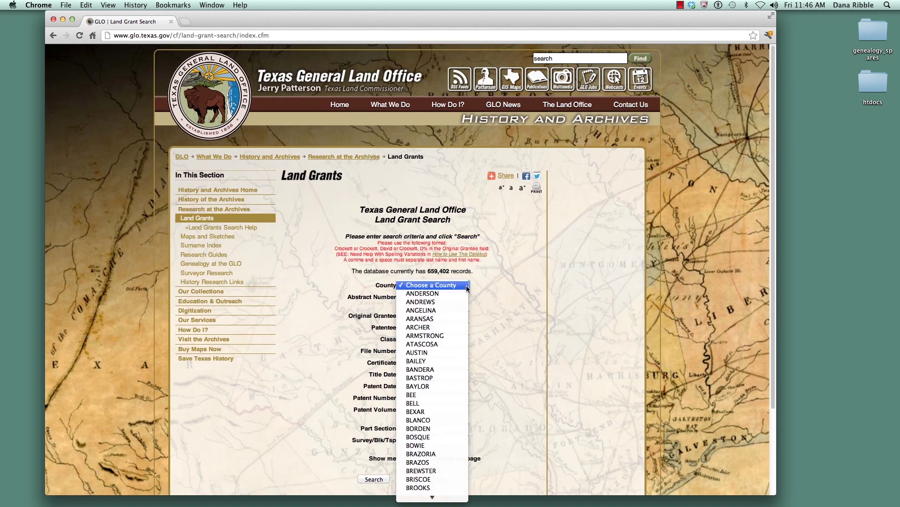
{"action": "left_click", "coordinate": [495, 286]}
{"action": "left_click", "coordinate": [433, 298]}
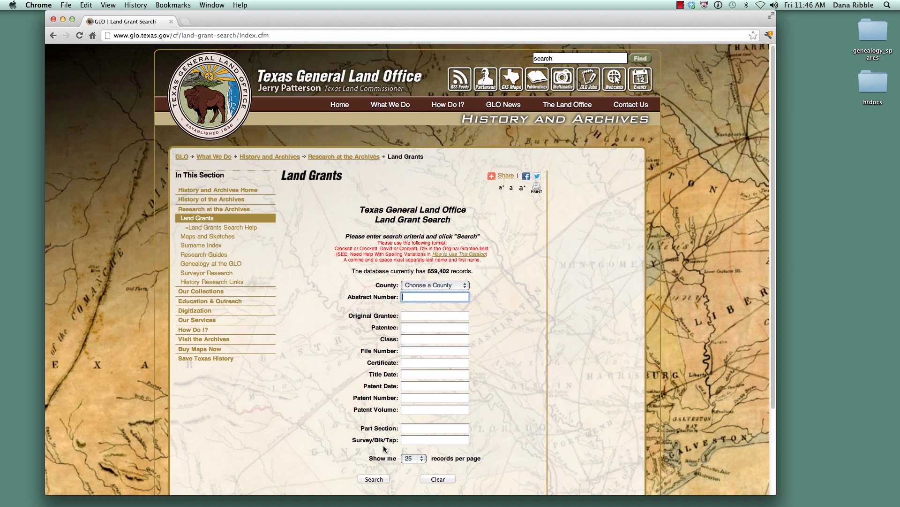
{"action": "left_click", "coordinate": [421, 317]}
{"action": "type", "text": "Evitts"}
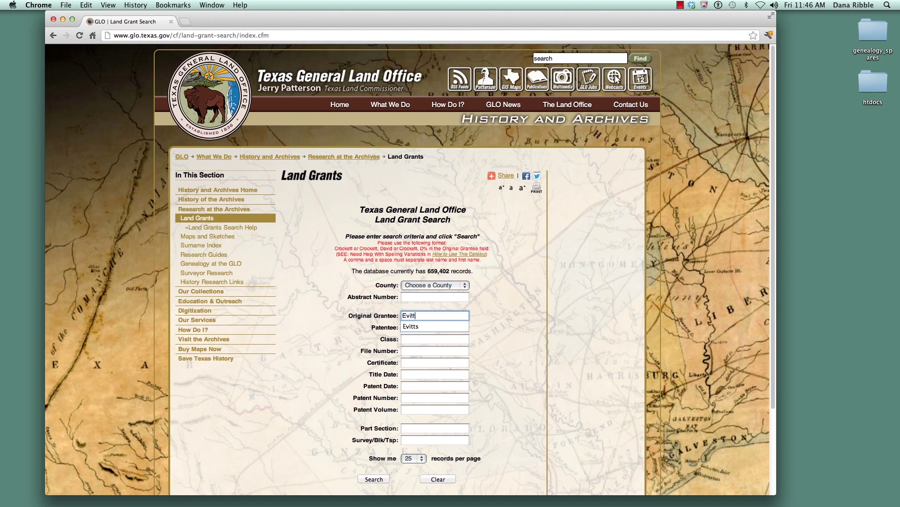
{"action": "left_click", "coordinate": [510, 335]}
{"action": "left_click", "coordinate": [378, 479]}
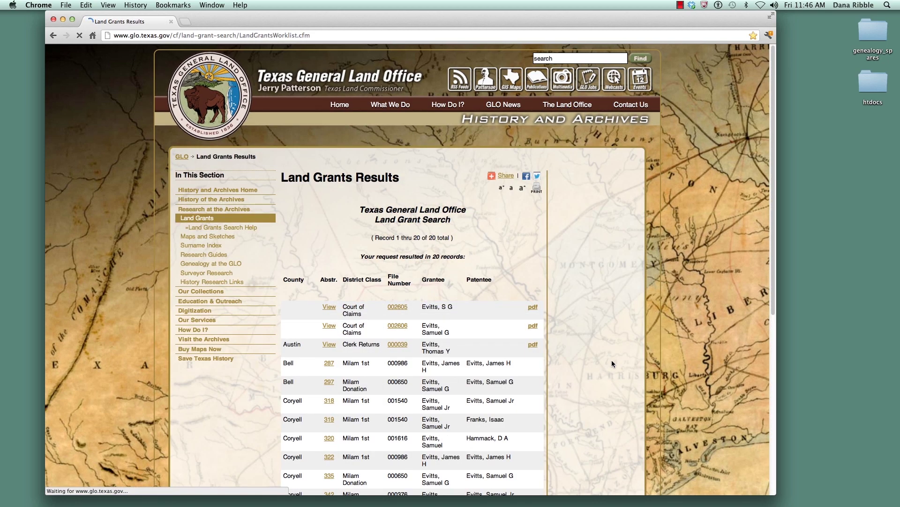
Step: Look through the land grant results and open the PDF of the first Washington County Clerk Returns record
{"action": "scroll", "coordinate": [597, 364], "scroll_direction": "down", "scroll_amount": 3}
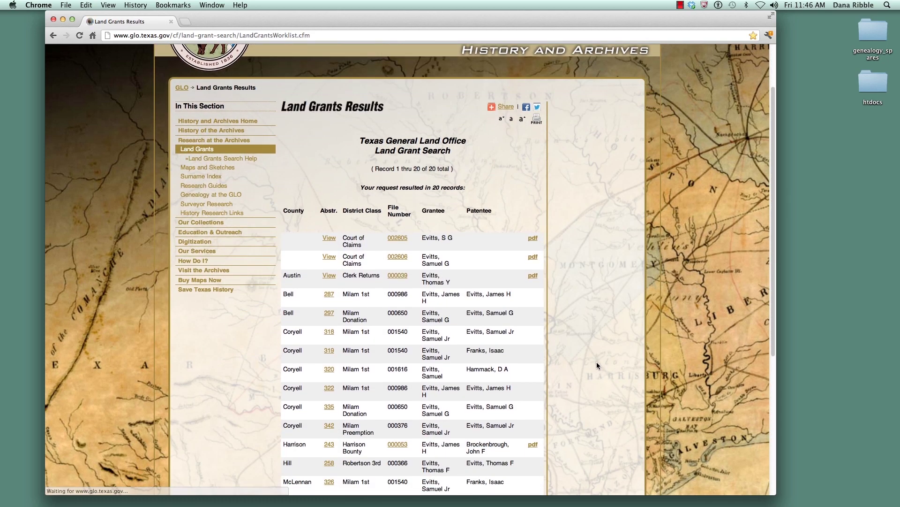
{"action": "scroll", "coordinate": [597, 361], "scroll_direction": "down", "scroll_amount": 5}
{"action": "scroll", "coordinate": [596, 362], "scroll_direction": "down", "scroll_amount": 2}
{"action": "scroll", "coordinate": [597, 363], "scroll_direction": "up", "scroll_amount": 1}
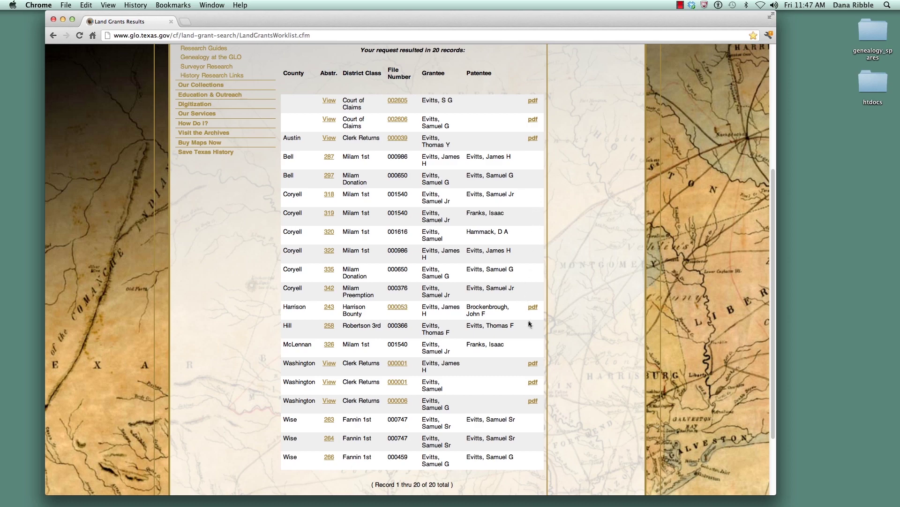
{"action": "left_click", "coordinate": [533, 363]}
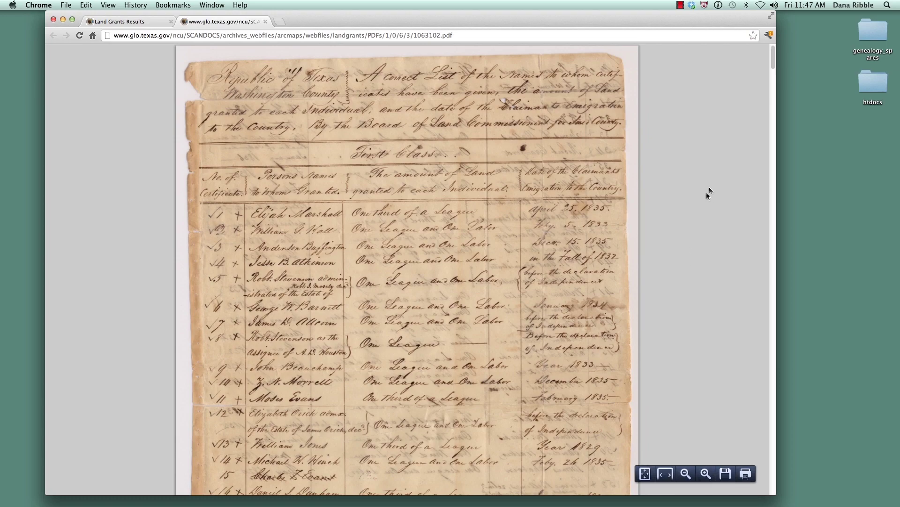
Step: Go through the scanned document to its last page, save it as 1063102 in the Downloads folder, and close it
{"action": "left_click_drag", "start_coordinate": [773, 58], "coordinate": [779, 478]}
{"action": "mouse_move", "coordinate": [730, 452]}
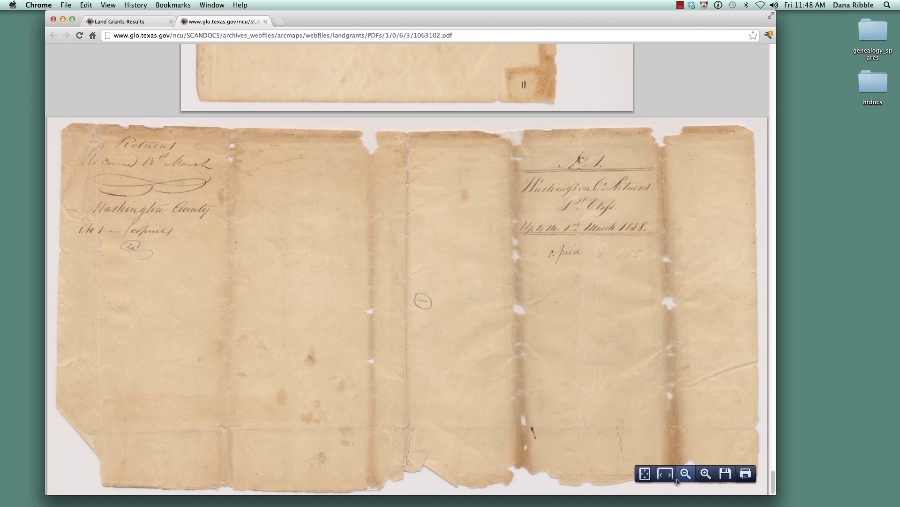
{"action": "left_click", "coordinate": [725, 474]}
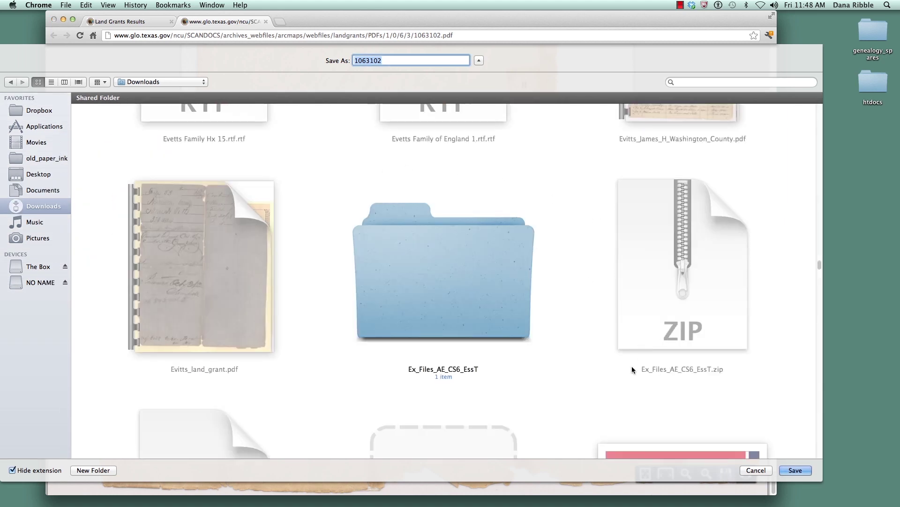
{"action": "left_click", "coordinate": [794, 470]}
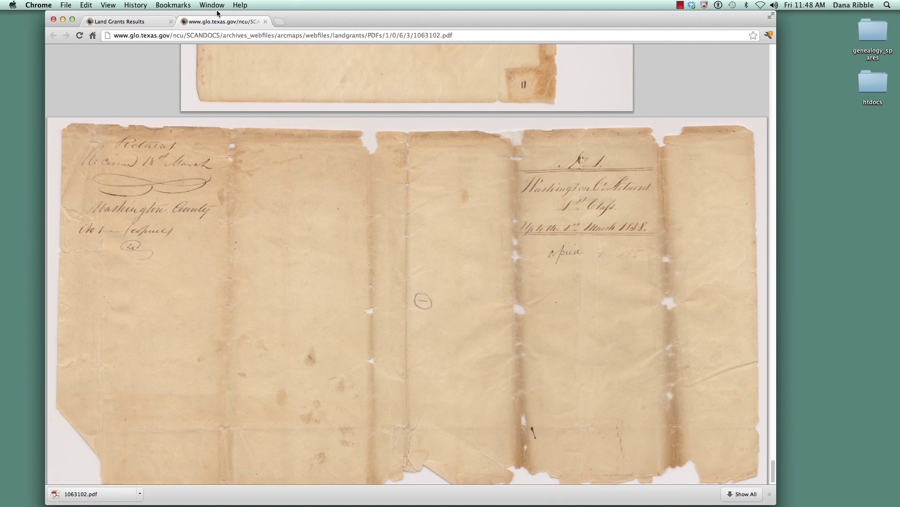
{"action": "left_click", "coordinate": [265, 22]}
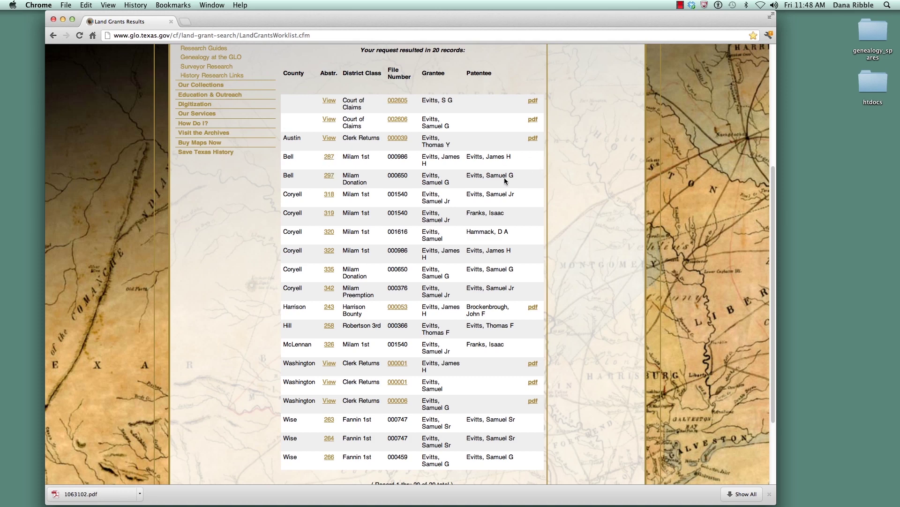
Step: Copy the abstract number from the details of the Bell County Milam 1st grant and close the record
{"action": "left_click", "coordinate": [329, 157]}
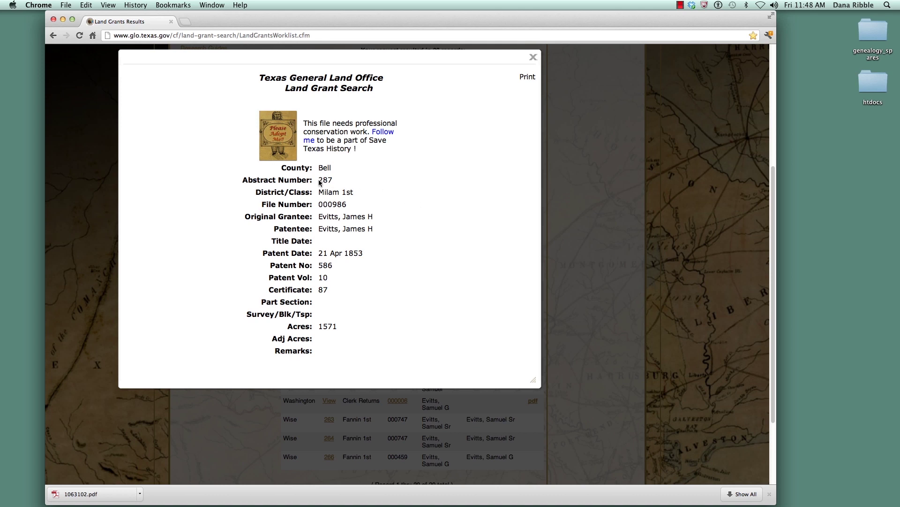
{"action": "left_click_drag", "start_coordinate": [319, 179], "coordinate": [334, 180]}
{"action": "right_click", "coordinate": [327, 182]}
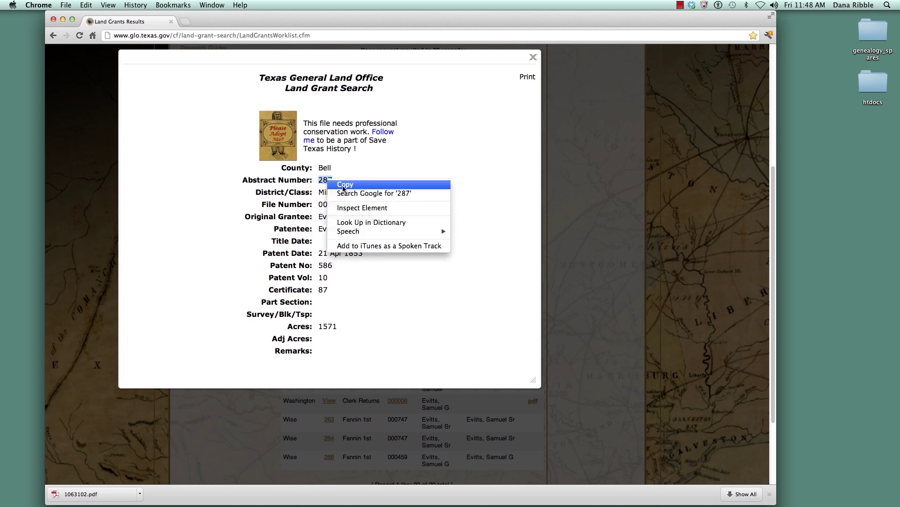
{"action": "left_click", "coordinate": [344, 185]}
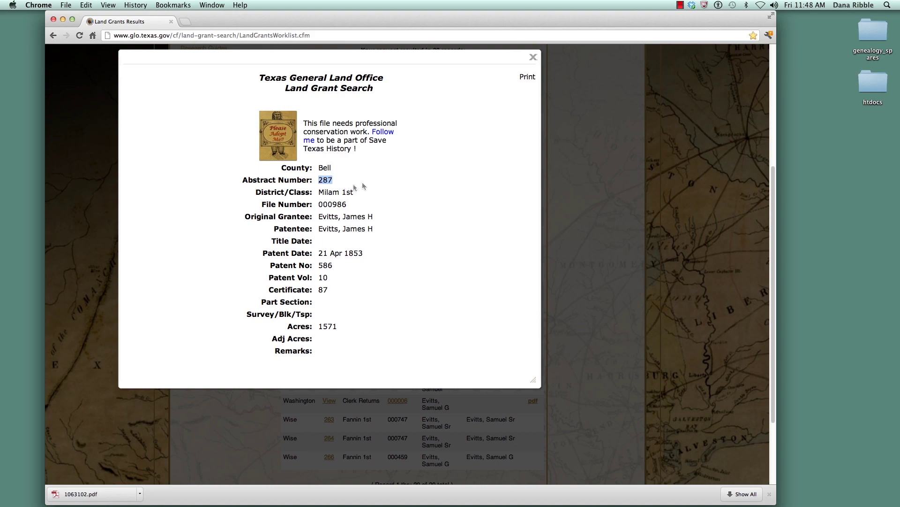
{"action": "left_click", "coordinate": [533, 58]}
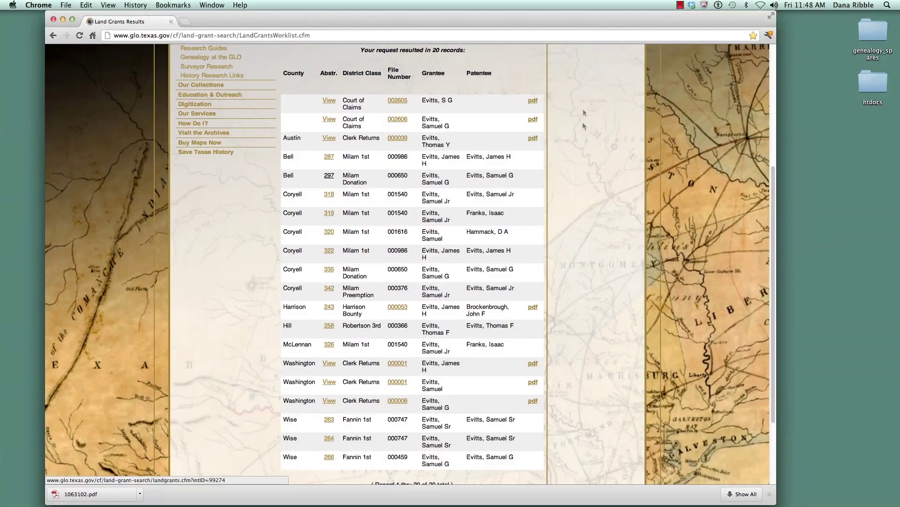
Step: Open the County & Abstract Search tool in the Land Office's GIS web mapping viewer
{"action": "scroll", "coordinate": [503, 202], "scroll_direction": "up", "scroll_amount": 2}
{"action": "scroll", "coordinate": [503, 202], "scroll_direction": "up", "scroll_amount": 5}
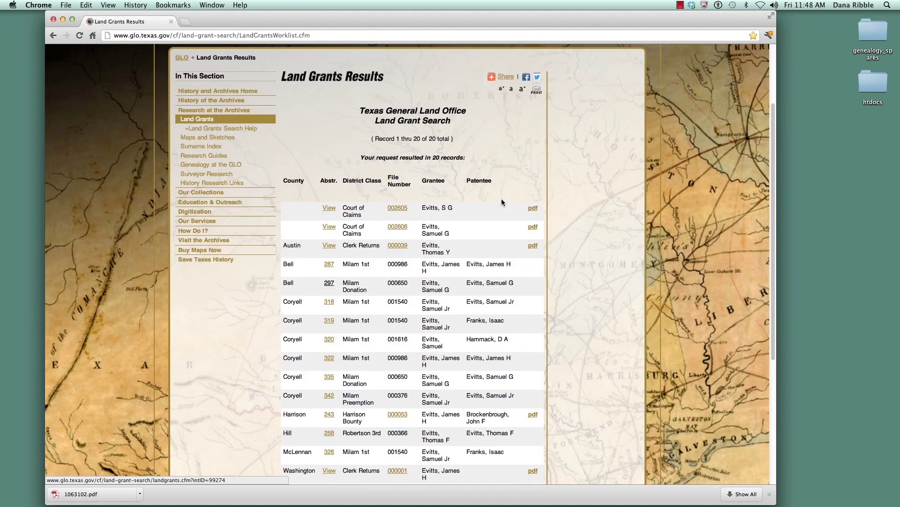
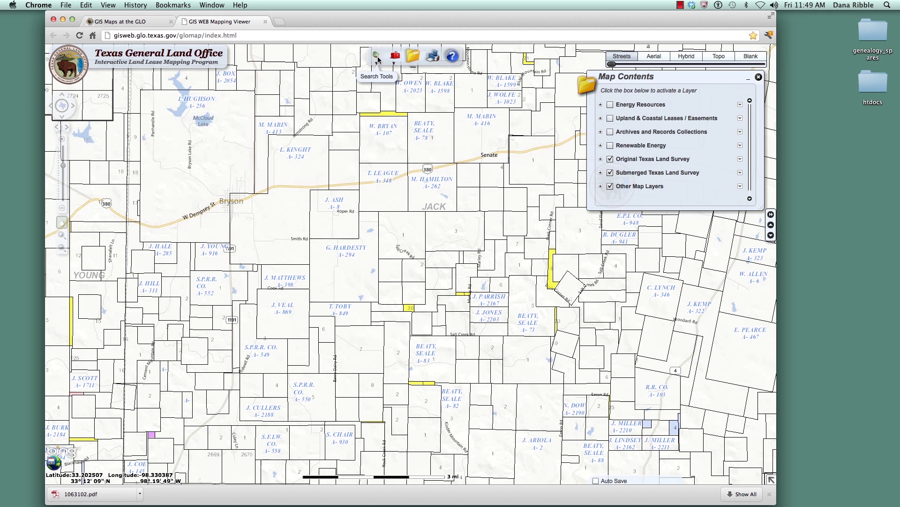
{"action": "left_click", "coordinate": [376, 59]}
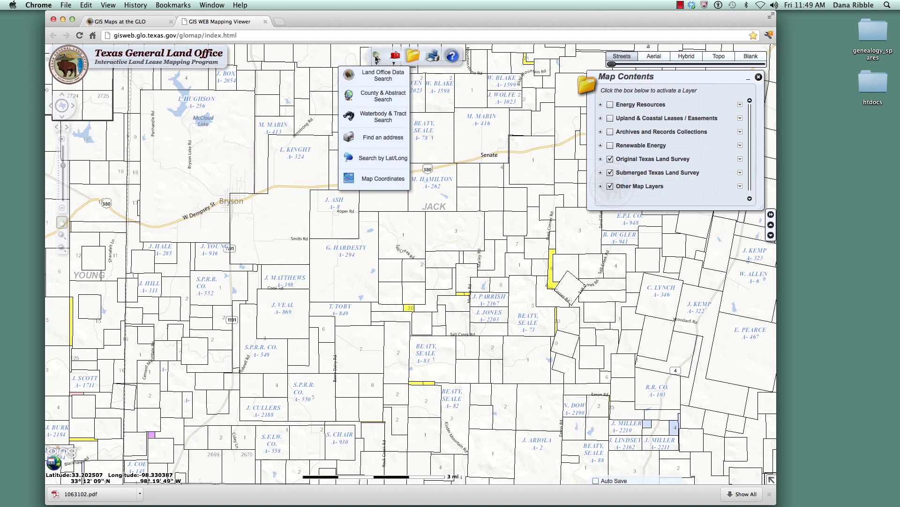
{"action": "left_click", "coordinate": [397, 96]}
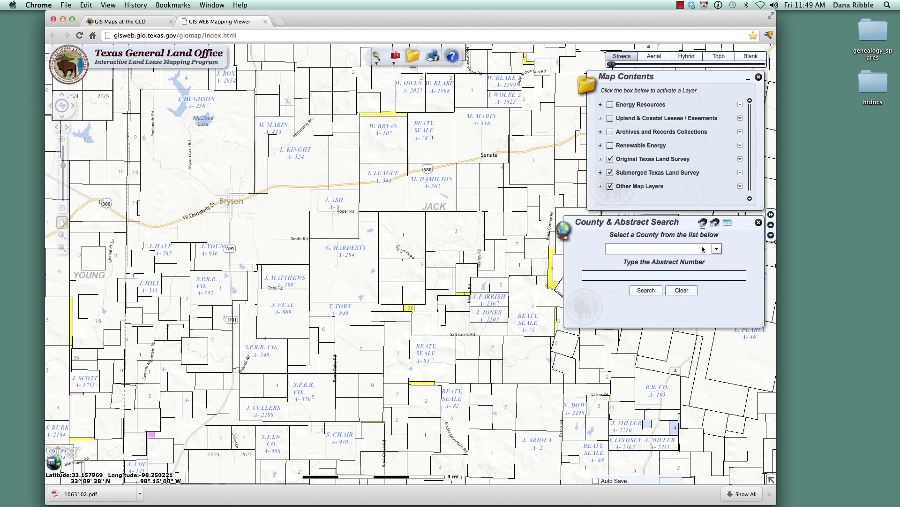
Step: Search the map for the land grant in BELL county with the copied abstract number 287
{"action": "left_click", "coordinate": [715, 250]}
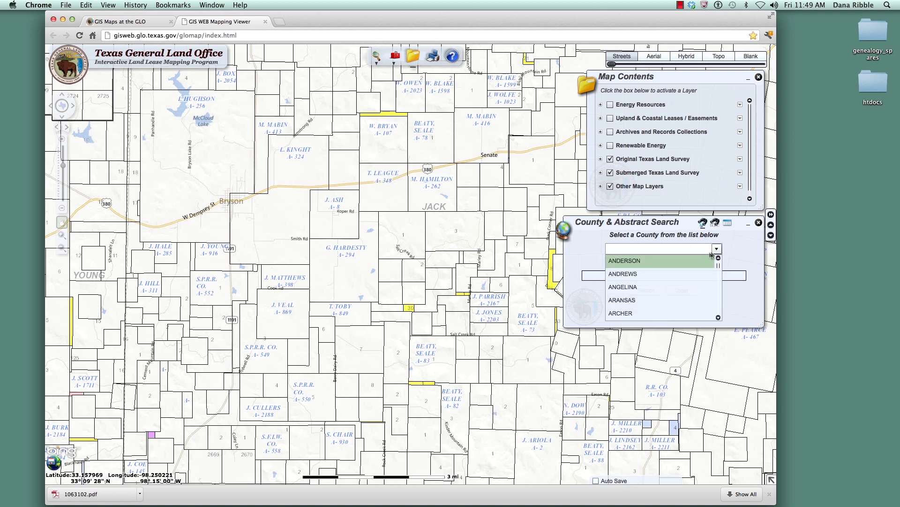
{"action": "left_click", "coordinate": [678, 250]}
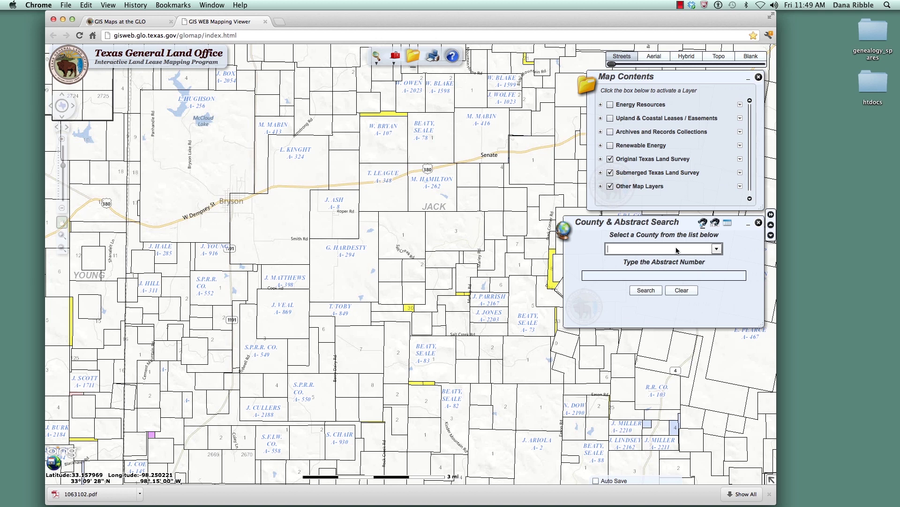
{"action": "type", "text": "be"}
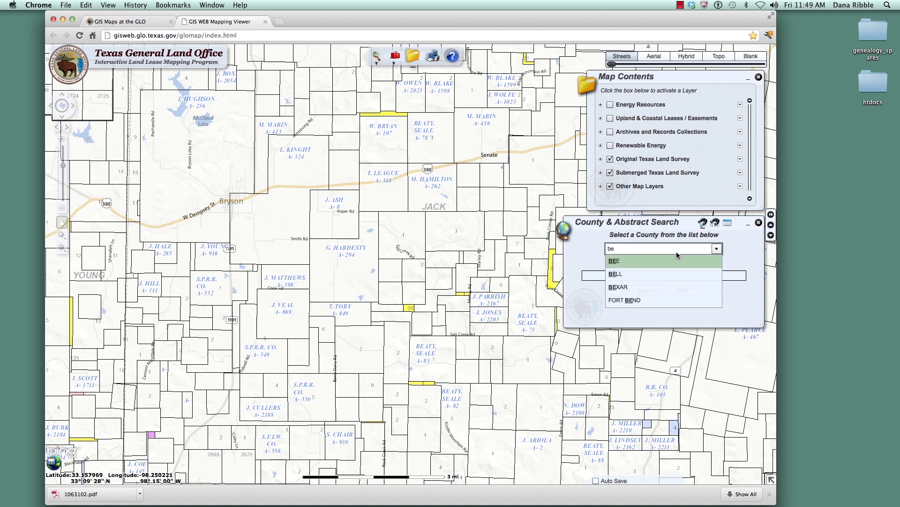
{"action": "left_click", "coordinate": [665, 274]}
{"action": "left_click", "coordinate": [646, 278]}
{"action": "right_click", "coordinate": [646, 277]}
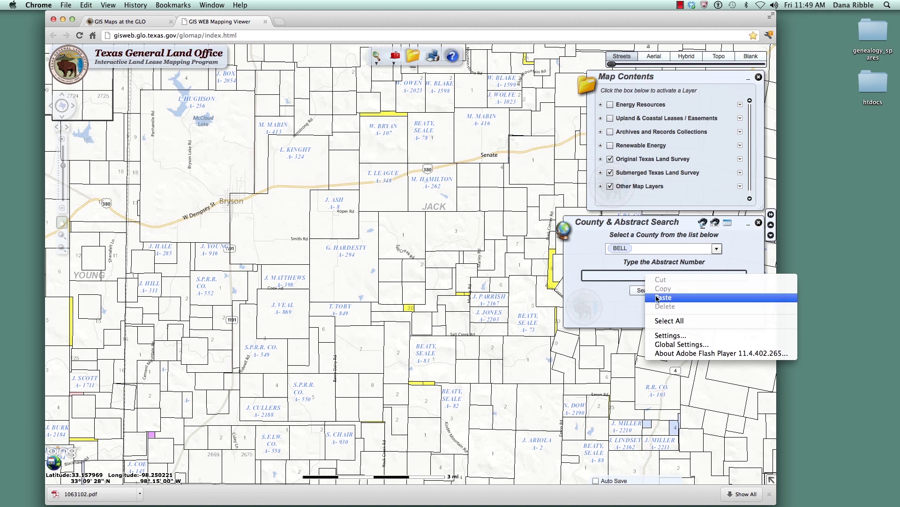
{"action": "left_click", "coordinate": [658, 298]}
{"action": "left_click", "coordinate": [639, 291]}
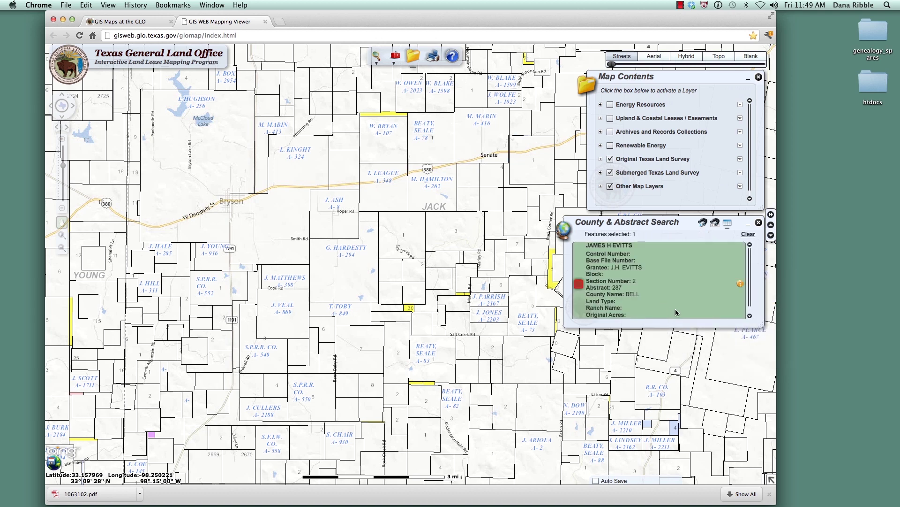
Step: Show the found abstract 287 survey on the map, open its detailed information, and review the survey, patent and lease details
{"action": "left_click", "coordinate": [578, 283]}
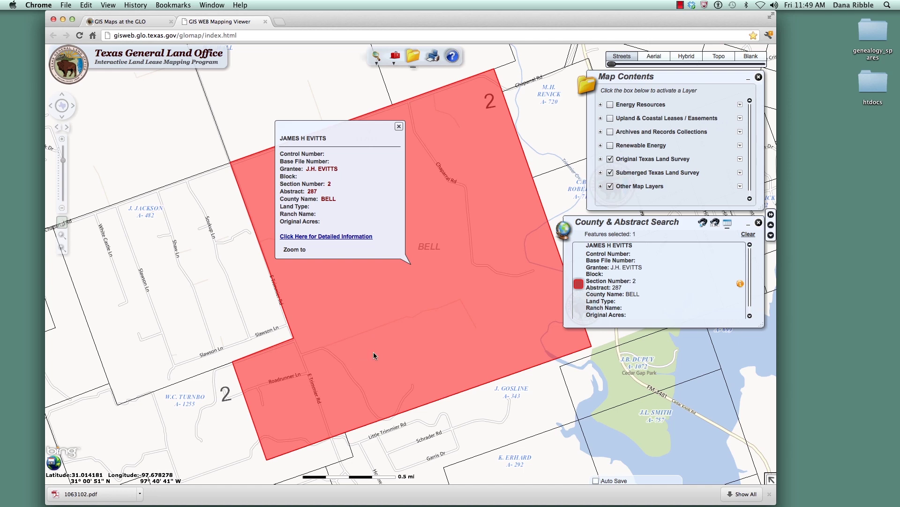
{"action": "left_click", "coordinate": [325, 237]}
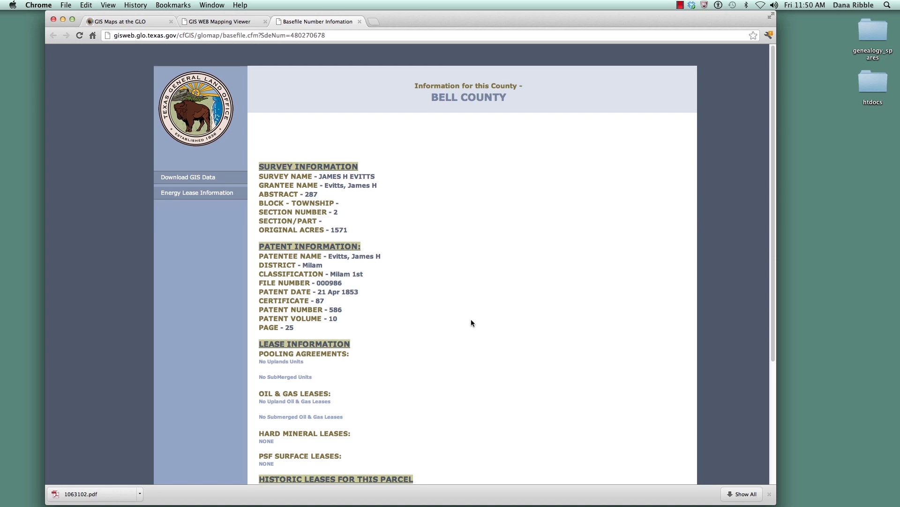
{"action": "scroll", "coordinate": [471, 323], "scroll_direction": "down", "scroll_amount": 3}
{"action": "scroll", "coordinate": [470, 322], "scroll_direction": "down", "scroll_amount": 5}
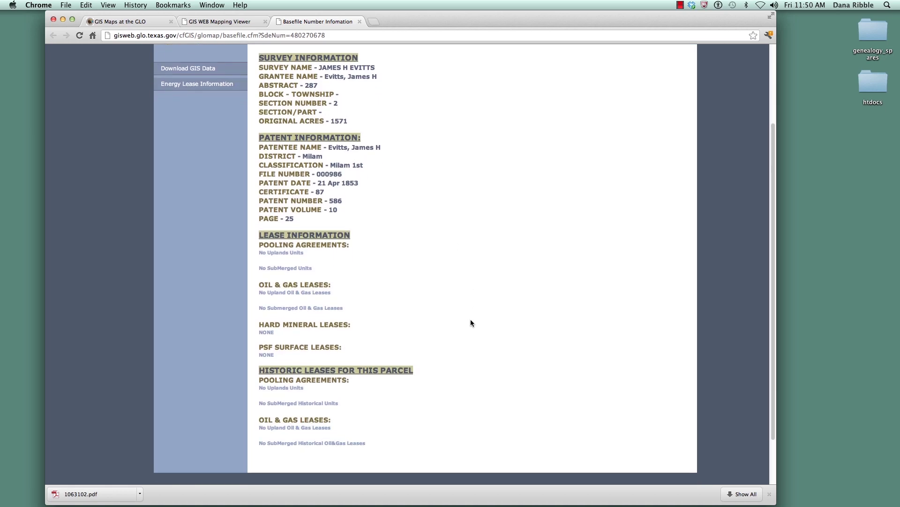
{"action": "scroll", "coordinate": [470, 323], "scroll_direction": "up", "scroll_amount": 5}
{"action": "scroll", "coordinate": [471, 322], "scroll_direction": "up", "scroll_amount": 2}
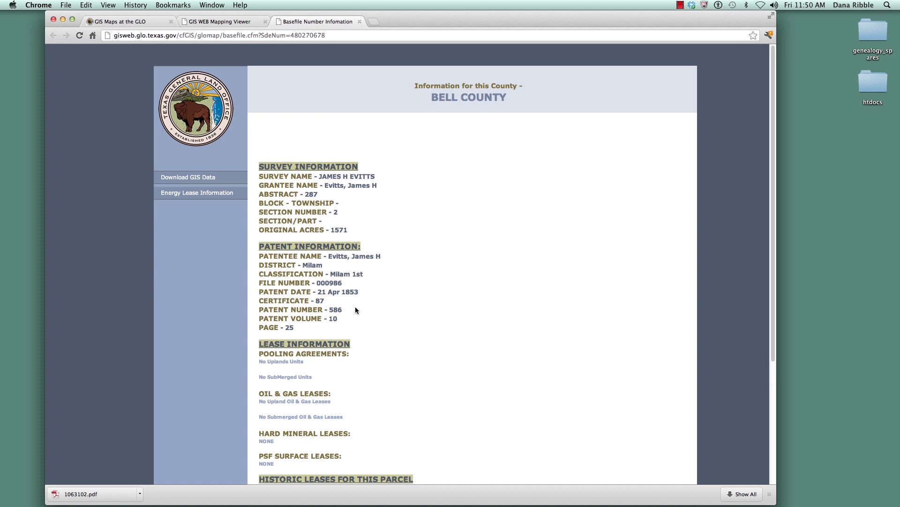
{"action": "scroll", "coordinate": [376, 281], "scroll_direction": "down", "scroll_amount": 1}
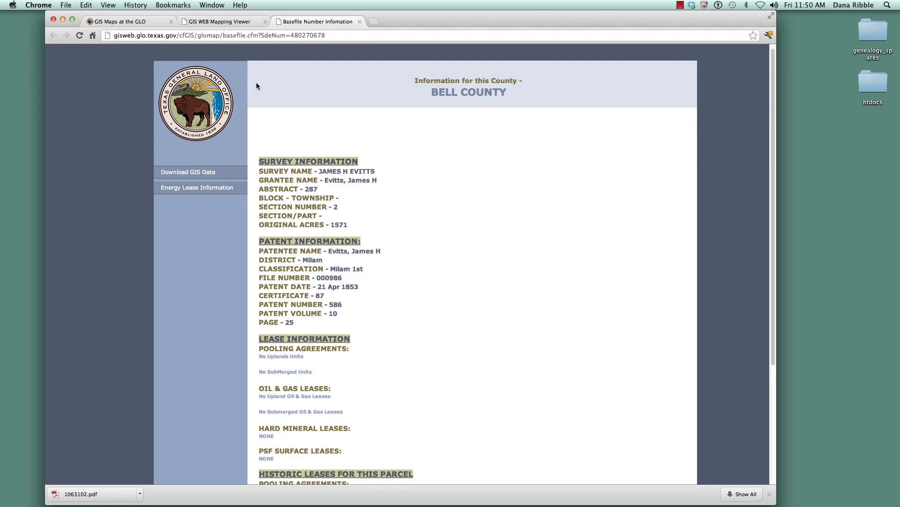
Step: Return to the map viewer, close the survey's information pop-up, and zoom out to view the highlighted parcel among its neighbouring surveys
{"action": "left_click", "coordinate": [205, 22]}
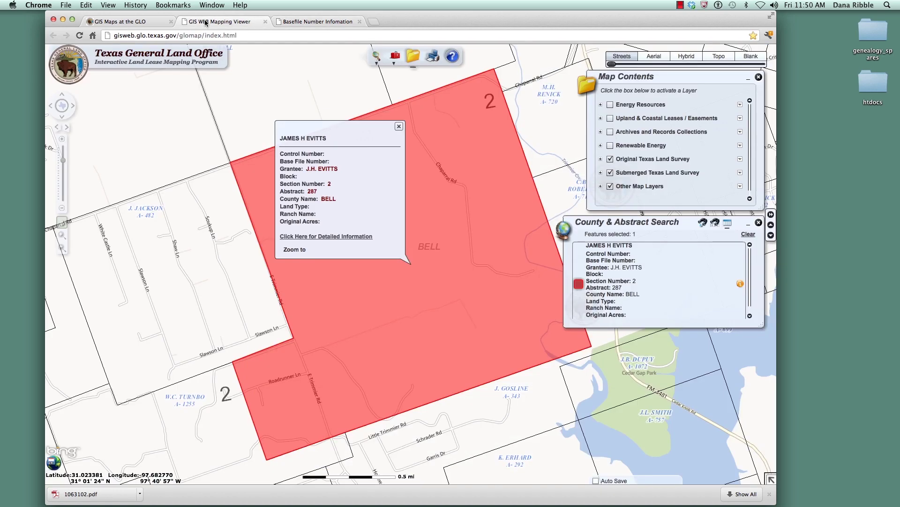
{"action": "left_click", "coordinate": [399, 126]}
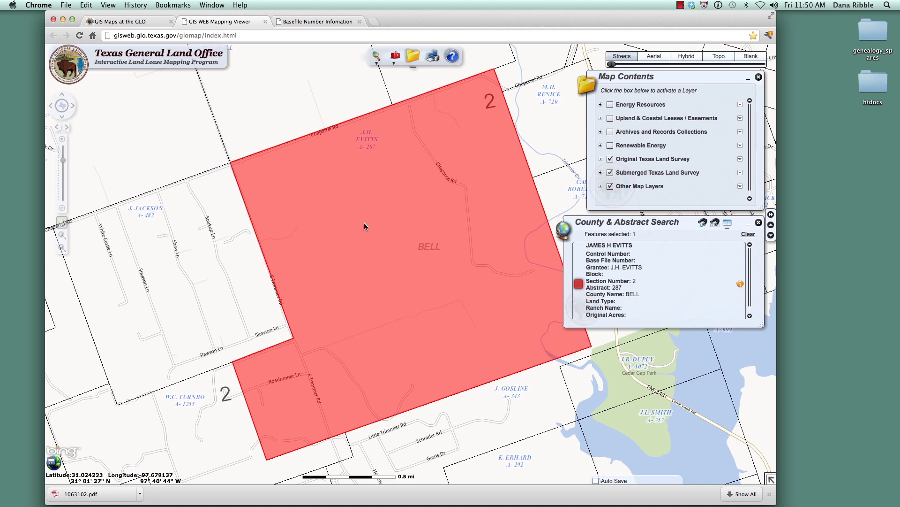
{"action": "scroll", "coordinate": [365, 227], "scroll_direction": "down", "scroll_amount": 1}
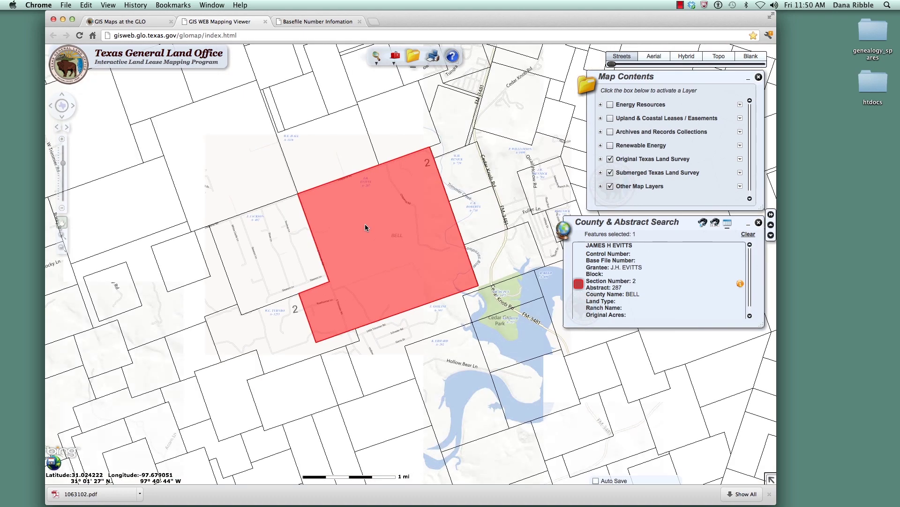
{"action": "scroll", "coordinate": [364, 227], "scroll_direction": "down", "scroll_amount": 1}
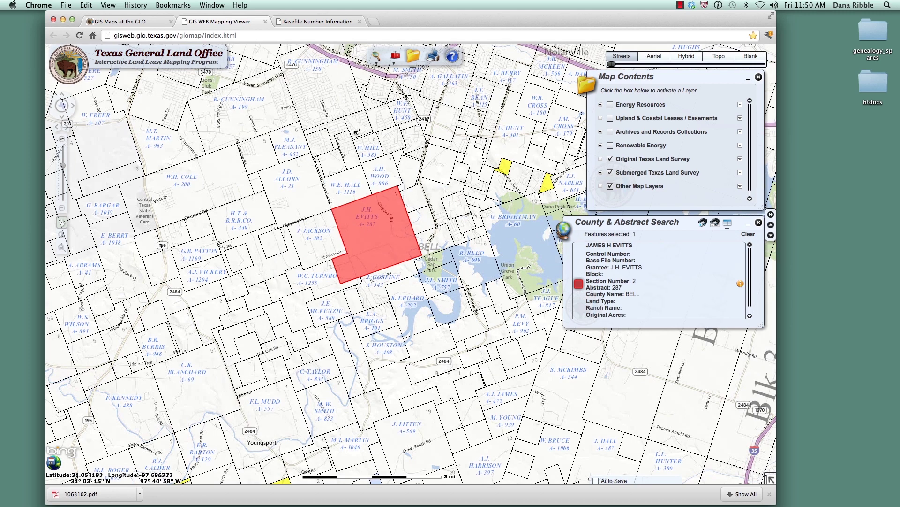
Step: Open the Snapshot tool, activate its rectangle for selecting a map area, and close the survey pop-up covering the parcel
{"action": "left_click", "coordinate": [397, 57]}
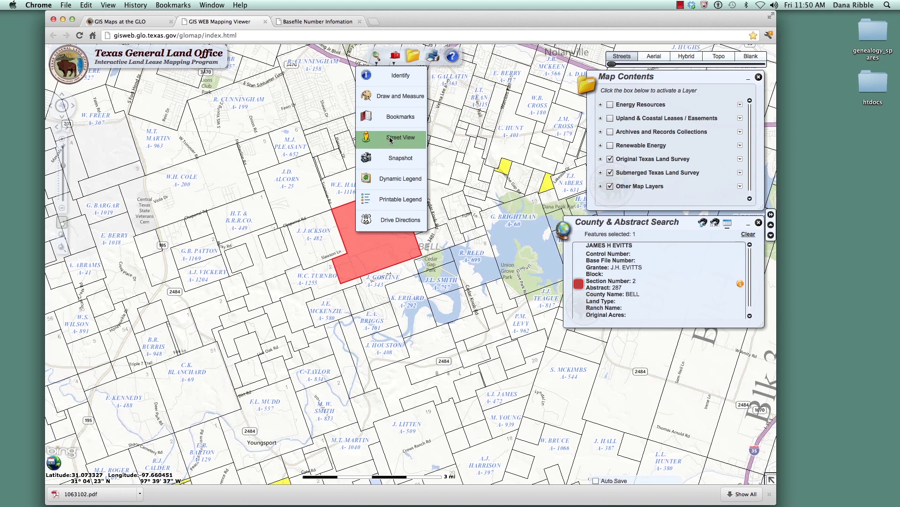
{"action": "left_click", "coordinate": [397, 161]}
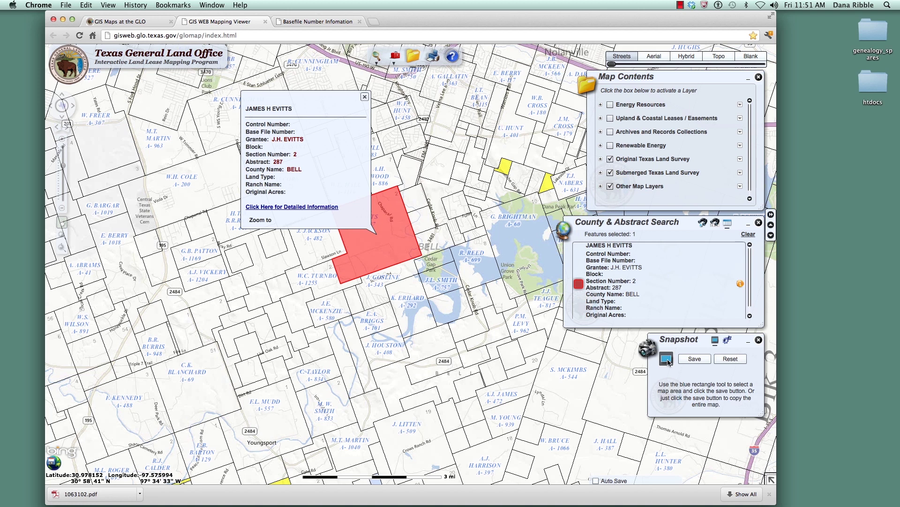
{"action": "left_click", "coordinate": [666, 359]}
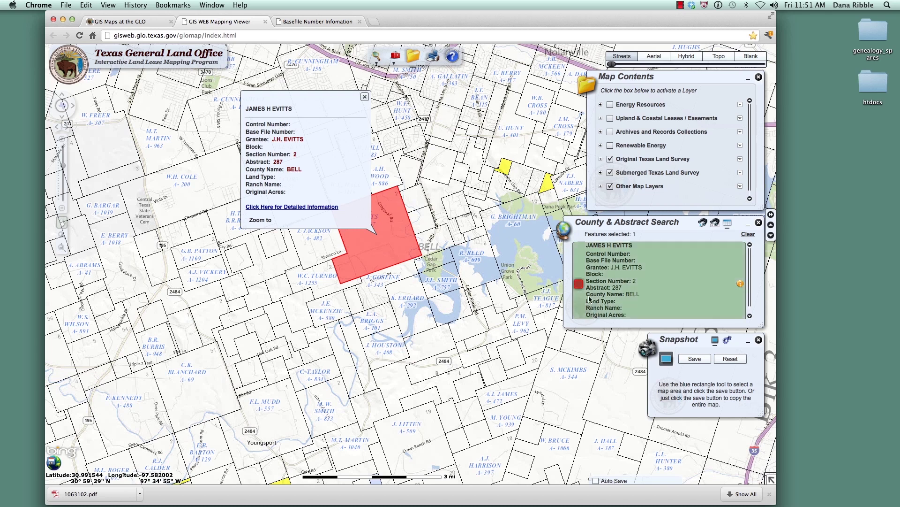
{"action": "left_click", "coordinate": [364, 97]}
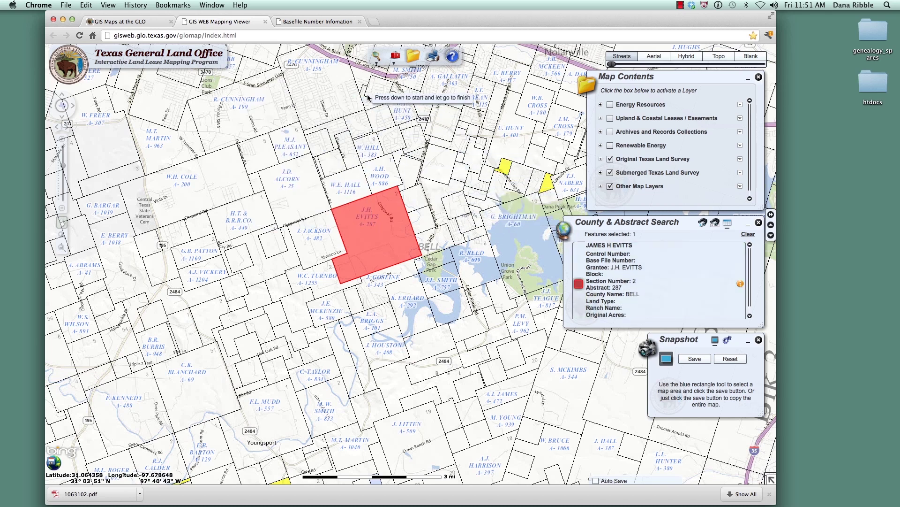
Step: Open the Street View tool and launch the dual viewer for a spot in the northwest part of the highlighted parcel
{"action": "left_click", "coordinate": [396, 58]}
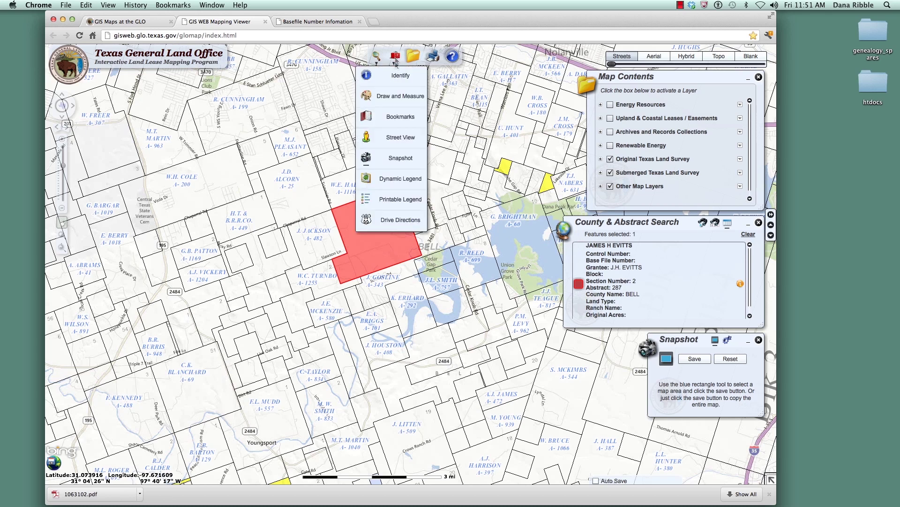
{"action": "left_click", "coordinate": [398, 138]}
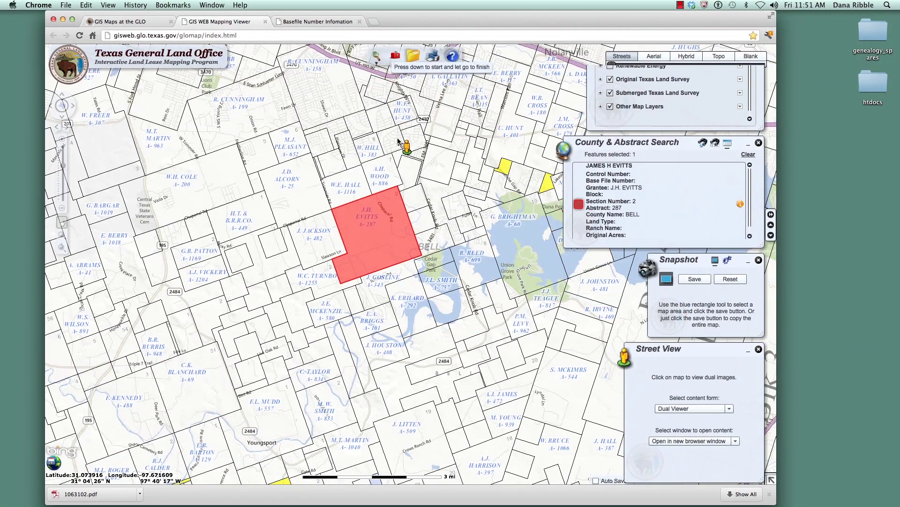
{"action": "left_click", "coordinate": [355, 214]}
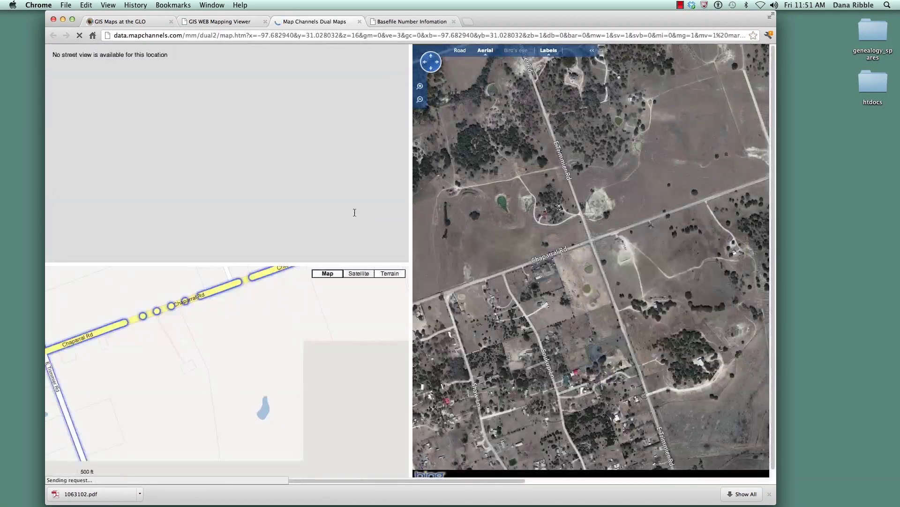